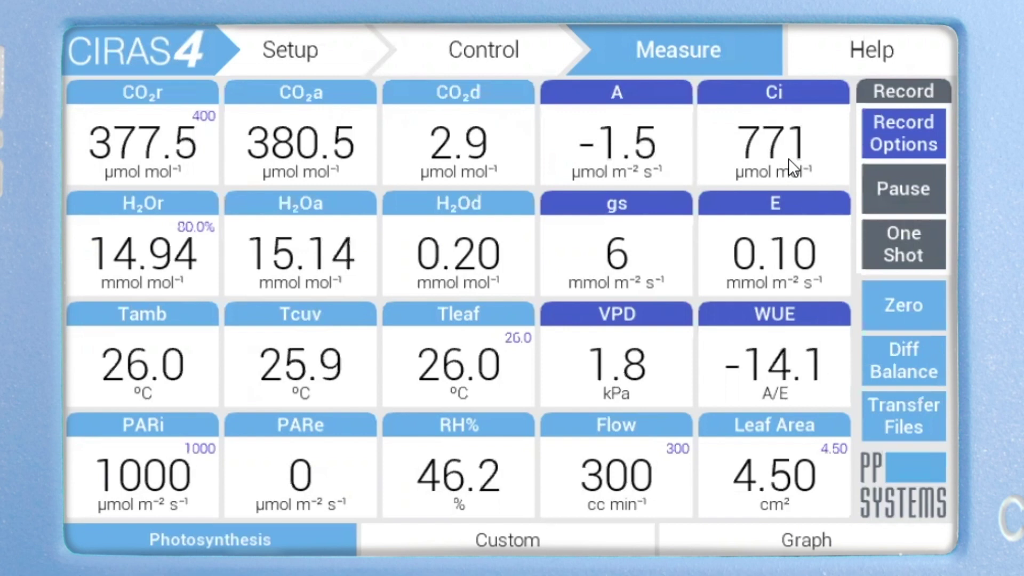
Step: Switch to the Control section, showing the CO2 & H2O, Temp, Light and Flow pages
{"action": "left_click", "coordinate": [520, 54]}
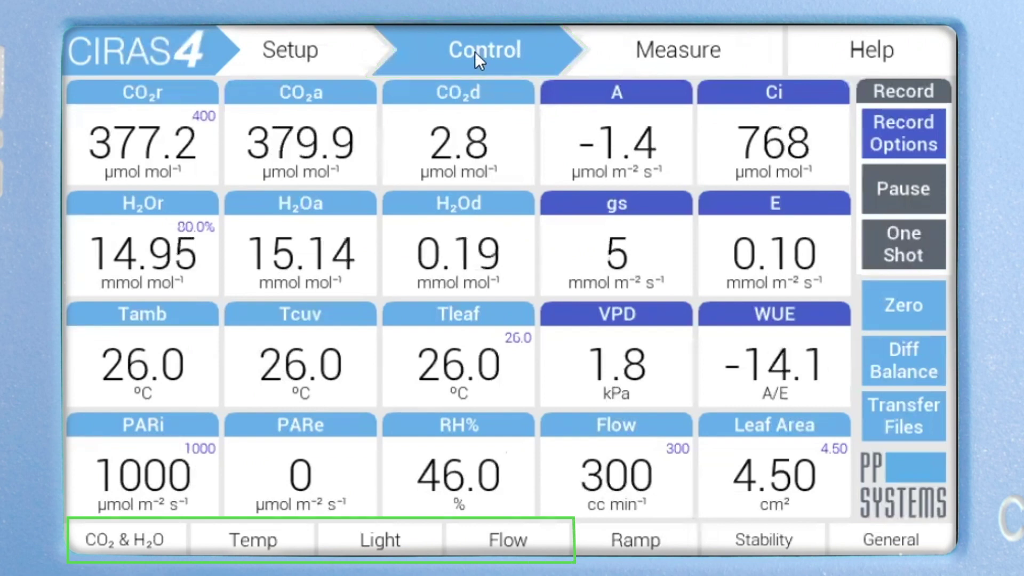
Step: Display the CO2 & H2O diagram and bring up the CO2 Control Mode options
{"action": "left_click", "coordinate": [143, 540]}
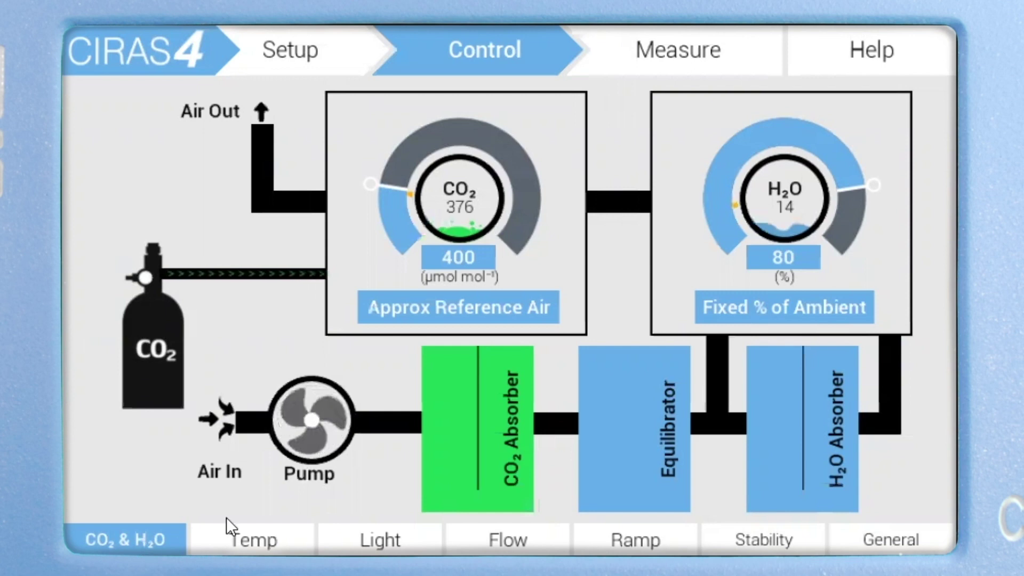
{"action": "left_click", "coordinate": [452, 312]}
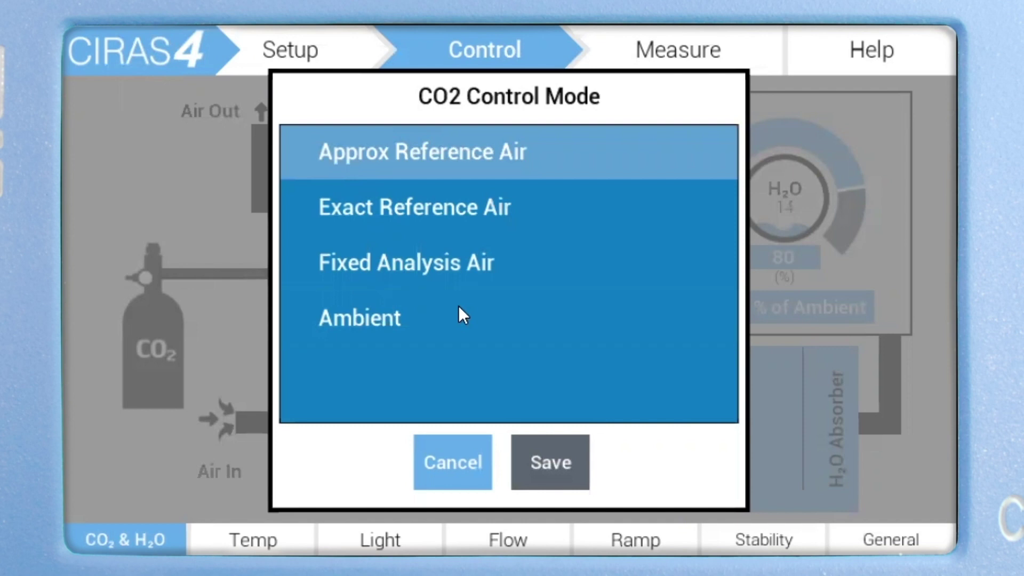
Step: Set CO2 control to Exact Reference Air at 500 µmol mol⁻¹, then bring up H2O modes
{"action": "left_click", "coordinate": [421, 206]}
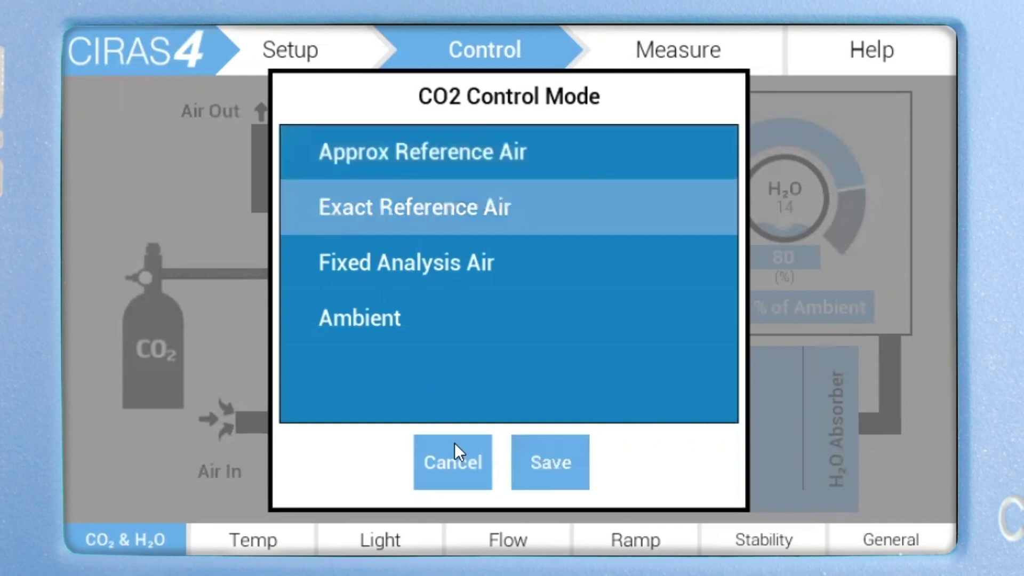
{"action": "left_click", "coordinate": [548, 459]}
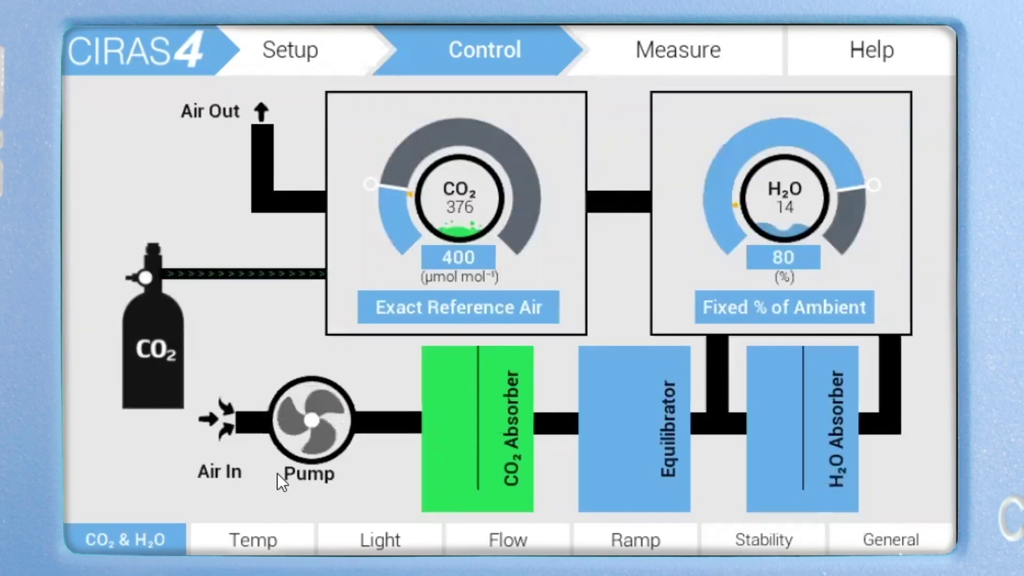
{"action": "left_click_drag", "start_coordinate": [381, 188], "coordinate": [373, 134]}
{"action": "left_click", "coordinate": [462, 256]}
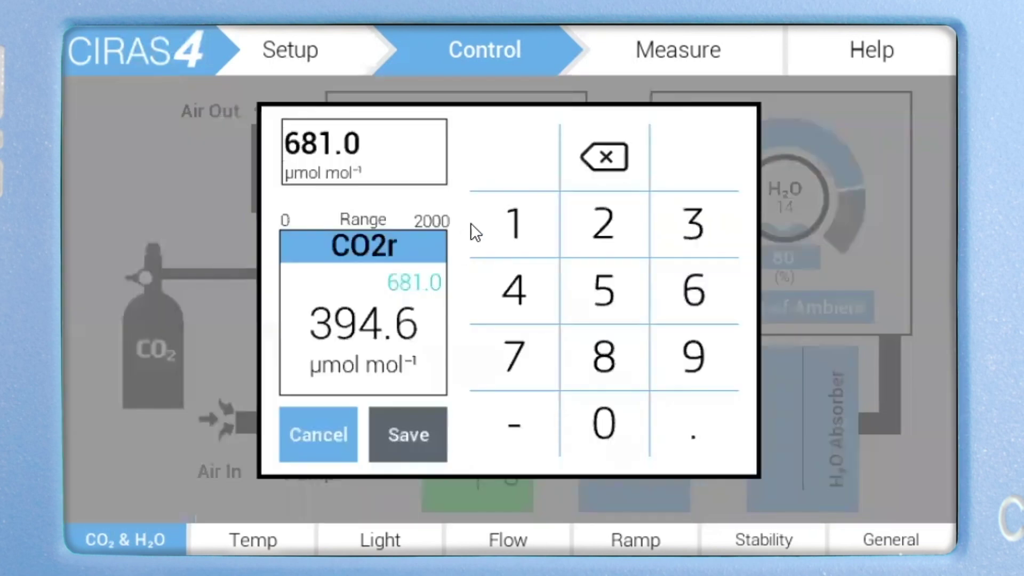
{"action": "left_click", "coordinate": [612, 283]}
{"action": "left_click", "coordinate": [590, 420]}
{"action": "left_click", "coordinate": [590, 420]}
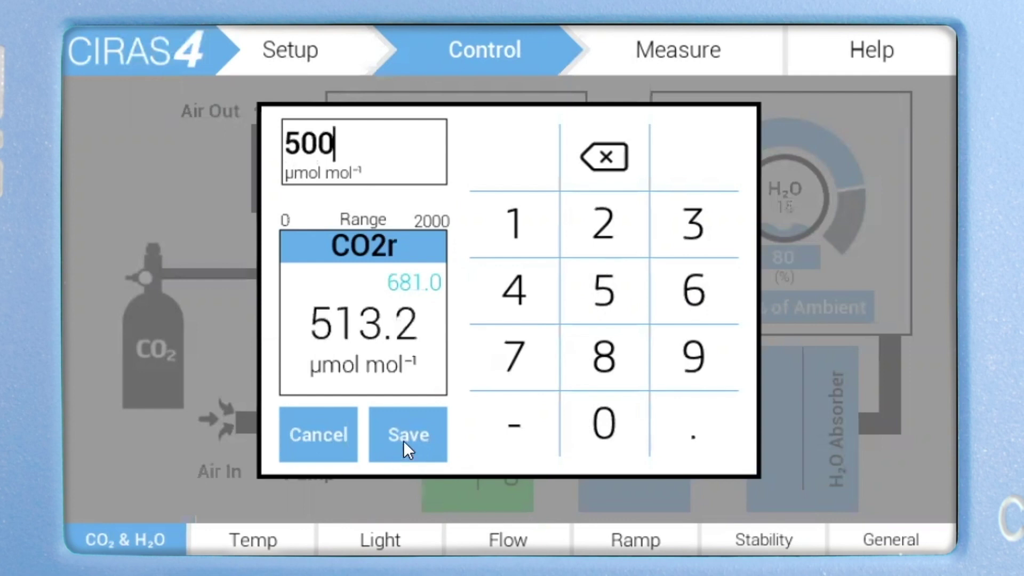
{"action": "left_click", "coordinate": [403, 442]}
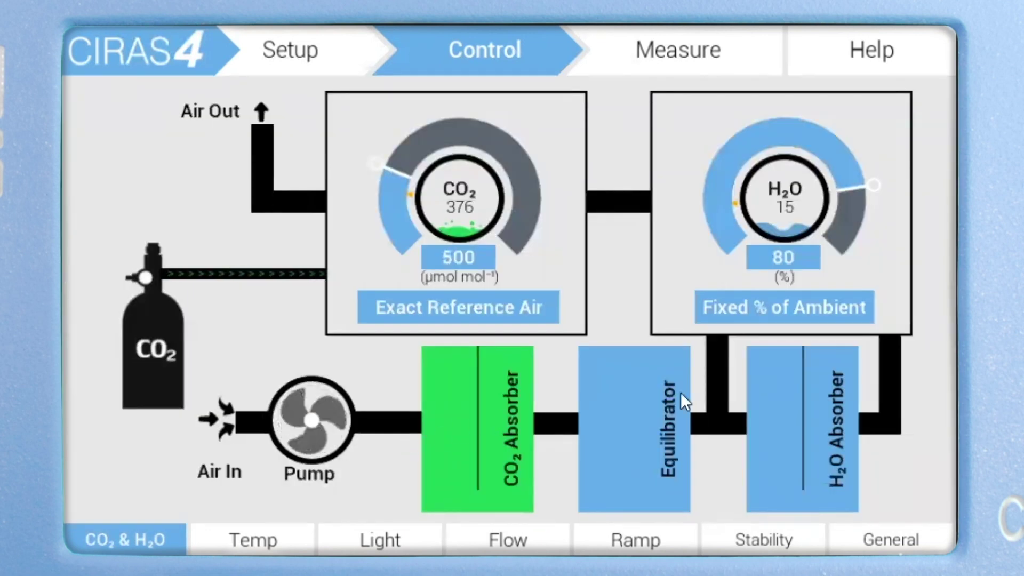
{"action": "left_click", "coordinate": [833, 306]}
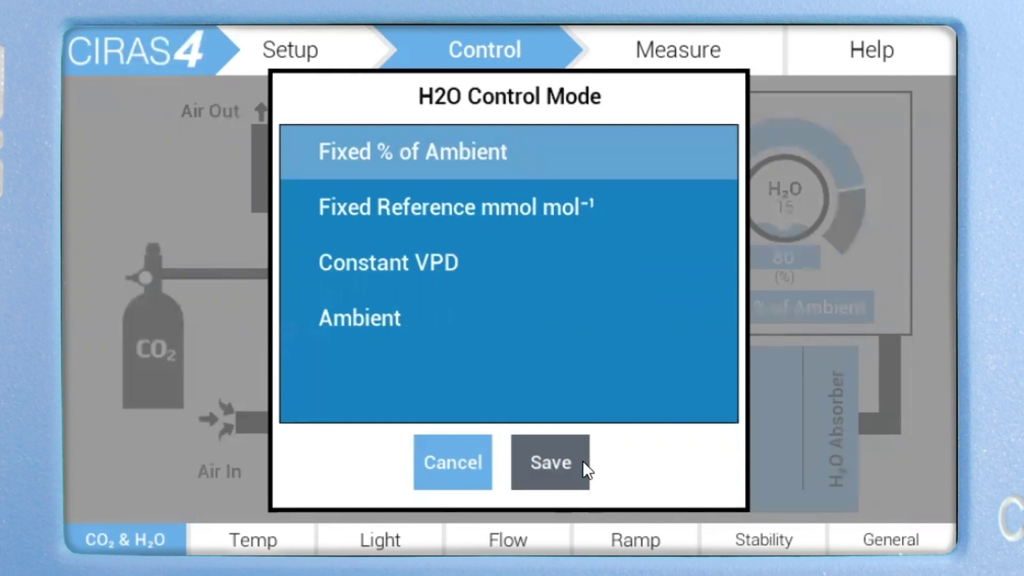
Step: Keep H2O control at Fixed % of Ambient (80%) and show the Temp page
{"action": "left_click", "coordinate": [466, 465]}
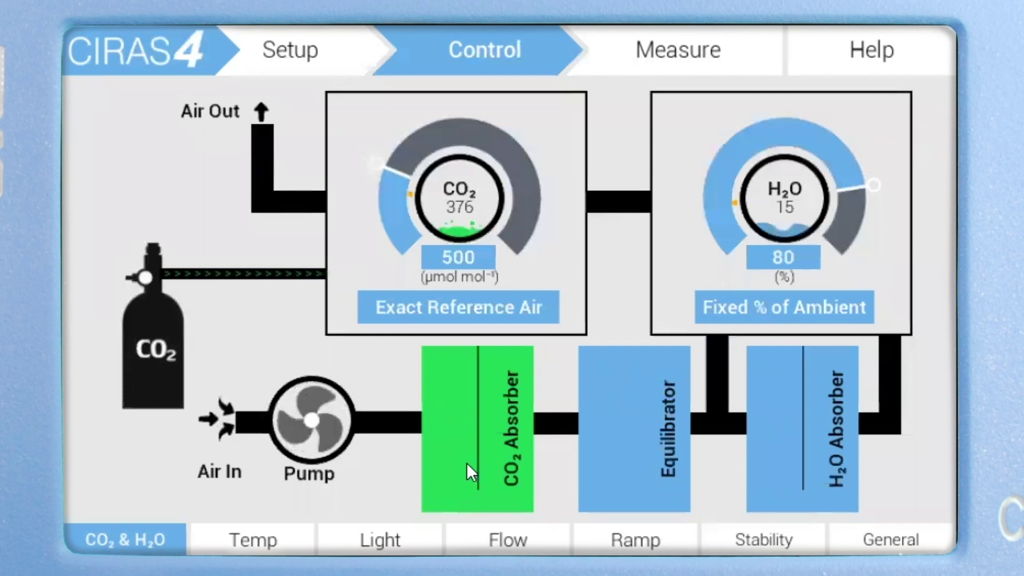
{"action": "left_click", "coordinate": [244, 543]}
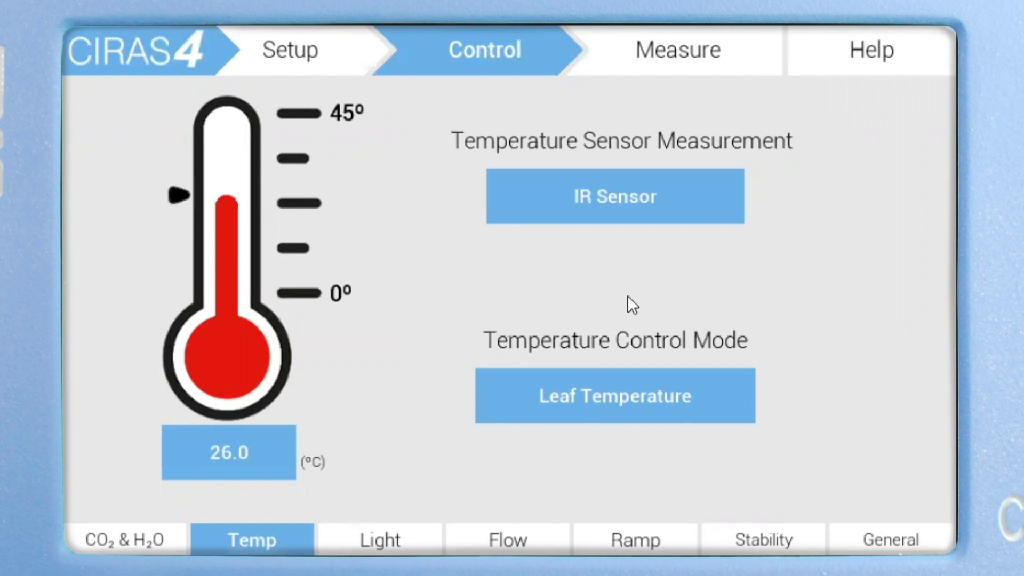
Step: Keep IR Sensor as the temperature sensor and bring up the Temperature Control Mode list
{"action": "left_click", "coordinate": [664, 205]}
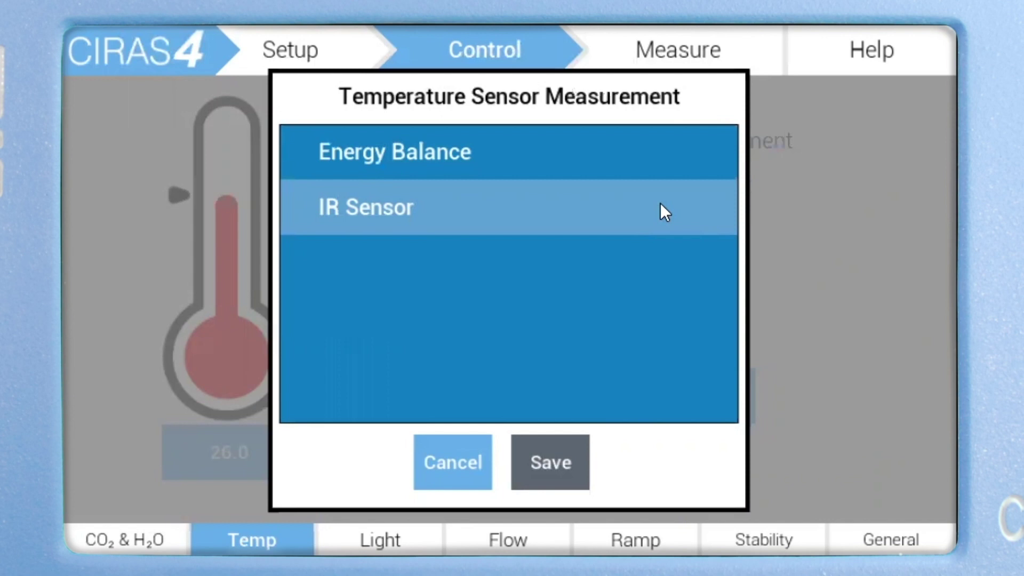
{"action": "left_click", "coordinate": [447, 460]}
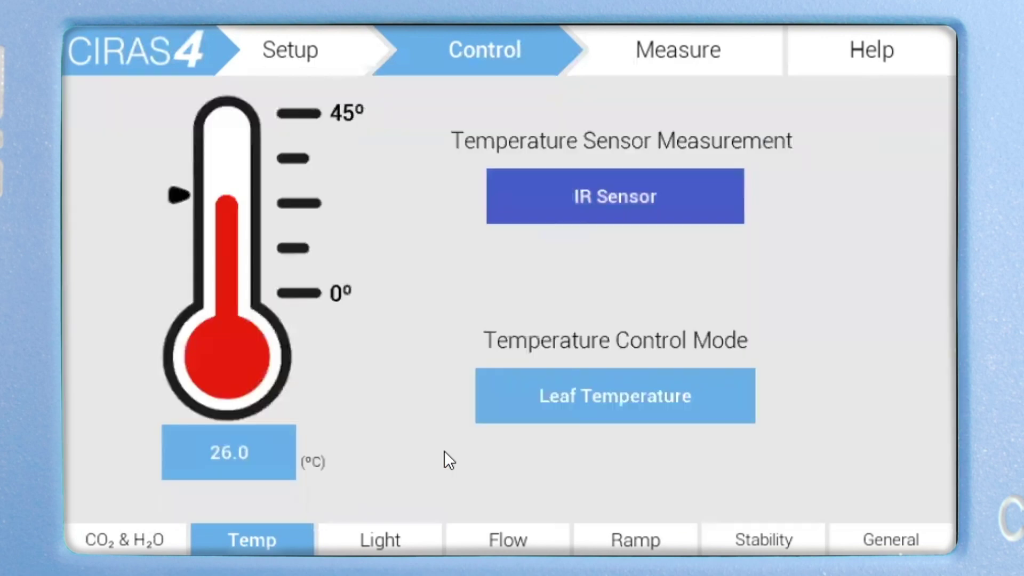
{"action": "left_click", "coordinate": [643, 413]}
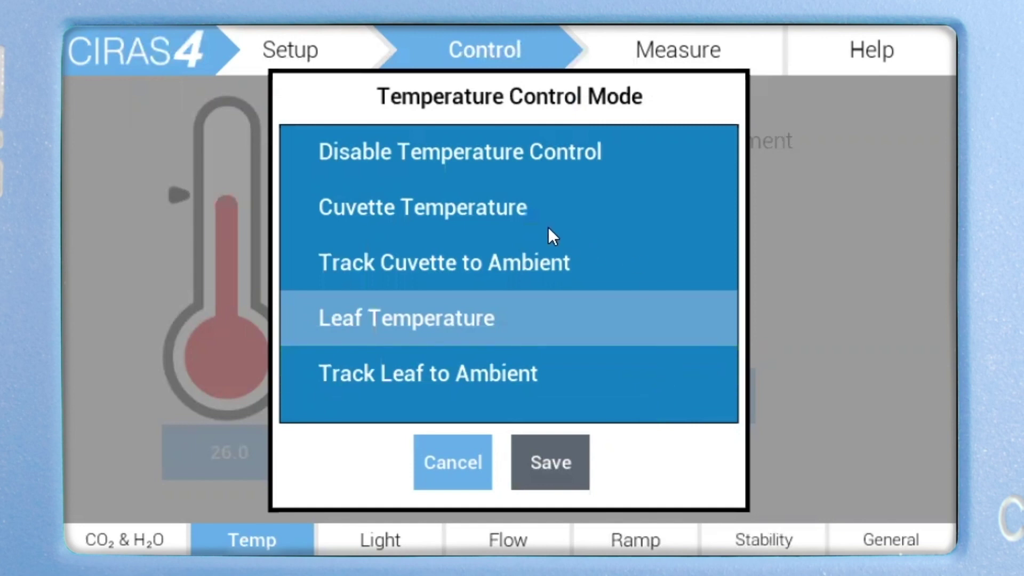
Step: Switch temperature control to Cuvette Temperature with a 27.0 °C setpoint
{"action": "left_click", "coordinate": [507, 208]}
{"action": "left_click", "coordinate": [552, 463]}
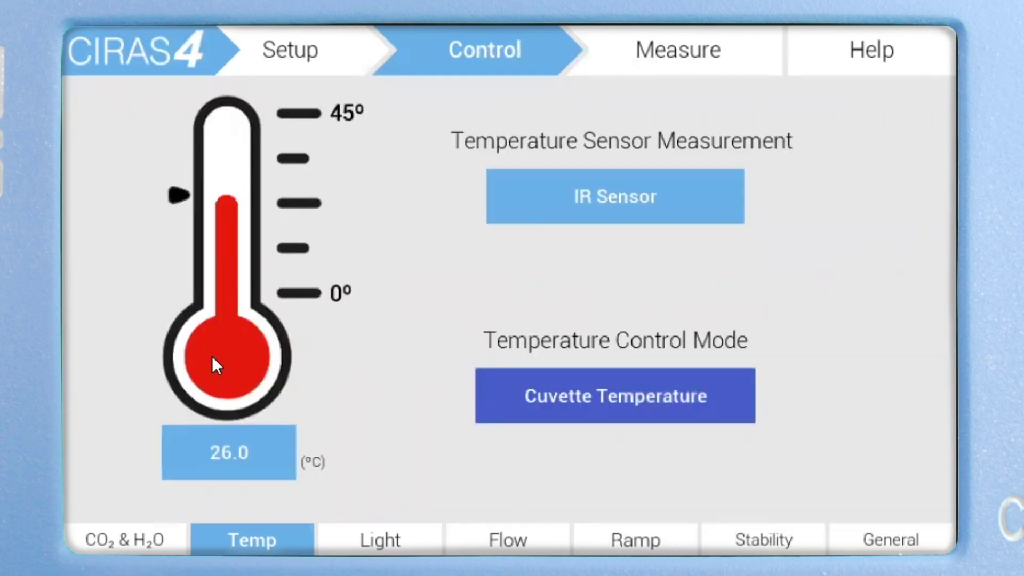
{"action": "mouse_move", "coordinate": [186, 193]}
{"action": "left_mouse_down"}
{"action": "mouse_move", "coordinate": [172, 247]}
{"action": "mouse_move", "coordinate": [174, 171]}
{"action": "mouse_move", "coordinate": [155, 165]}
{"action": "mouse_move", "coordinate": [143, 206]}
{"action": "left_mouse_up"}
{"action": "left_click", "coordinate": [264, 454]}
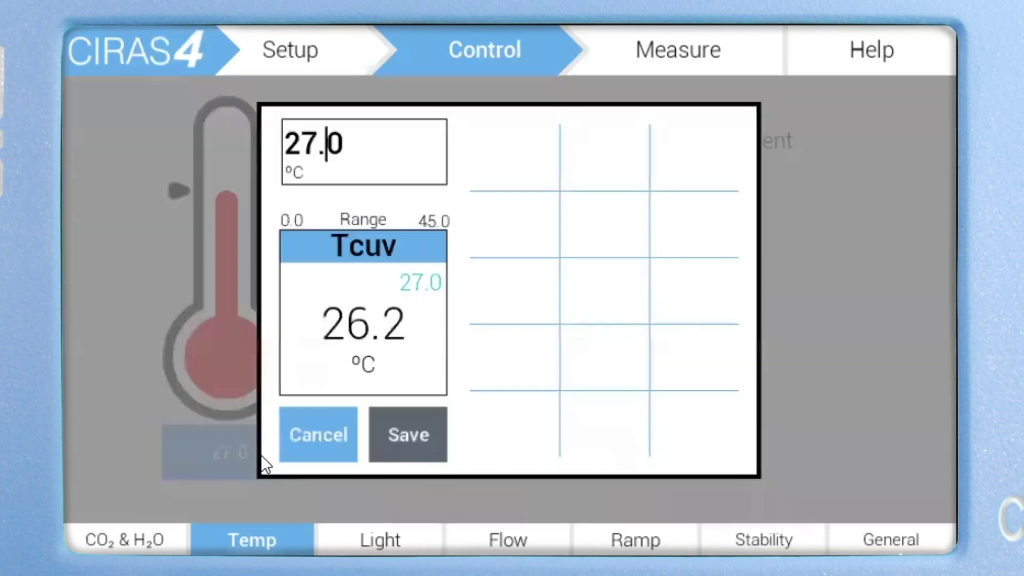
{"action": "left_click", "coordinate": [602, 224]}
{"action": "left_click", "coordinate": [520, 359]}
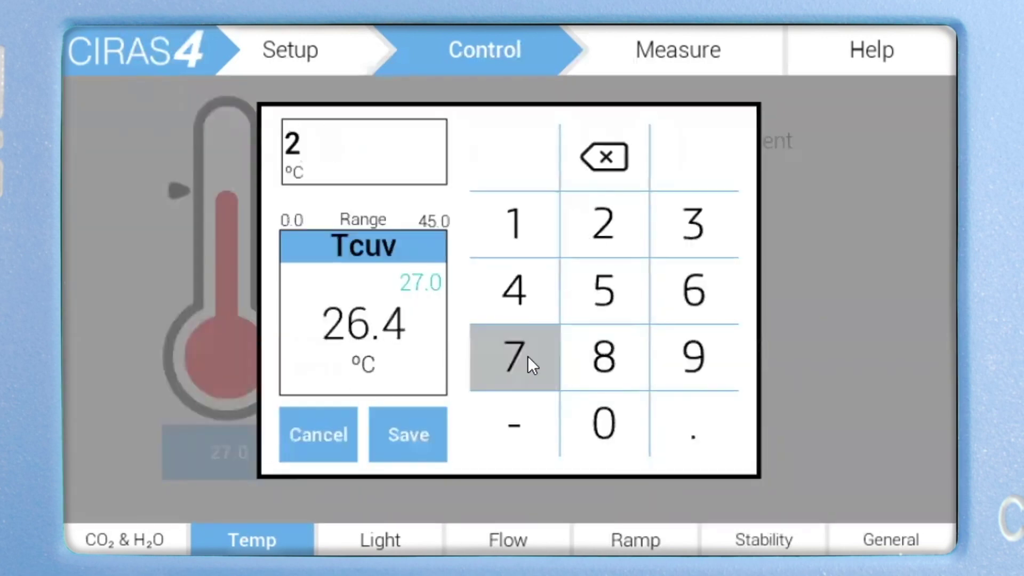
{"action": "left_click", "coordinate": [409, 435]}
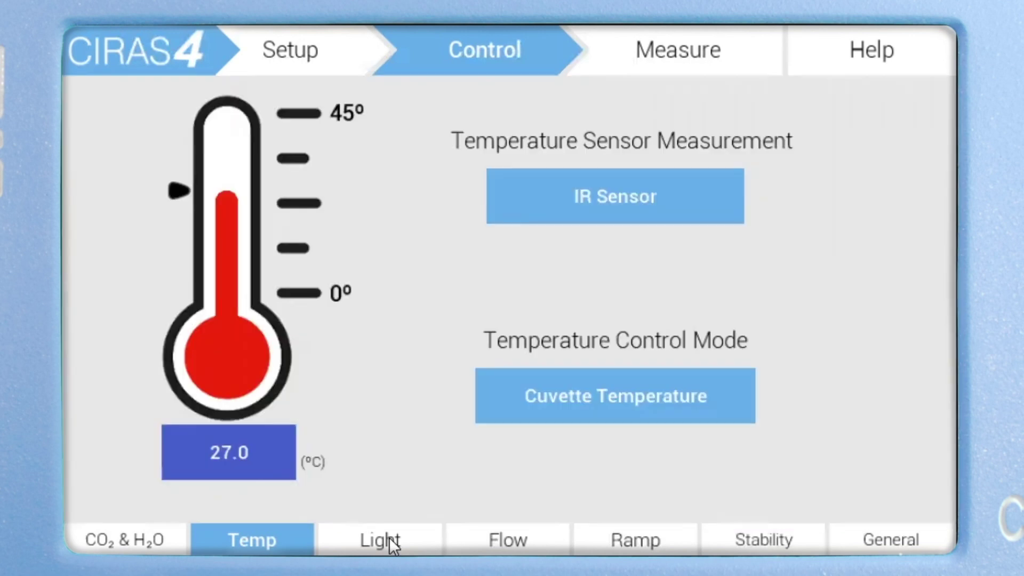
{"action": "left_click", "coordinate": [388, 537]}
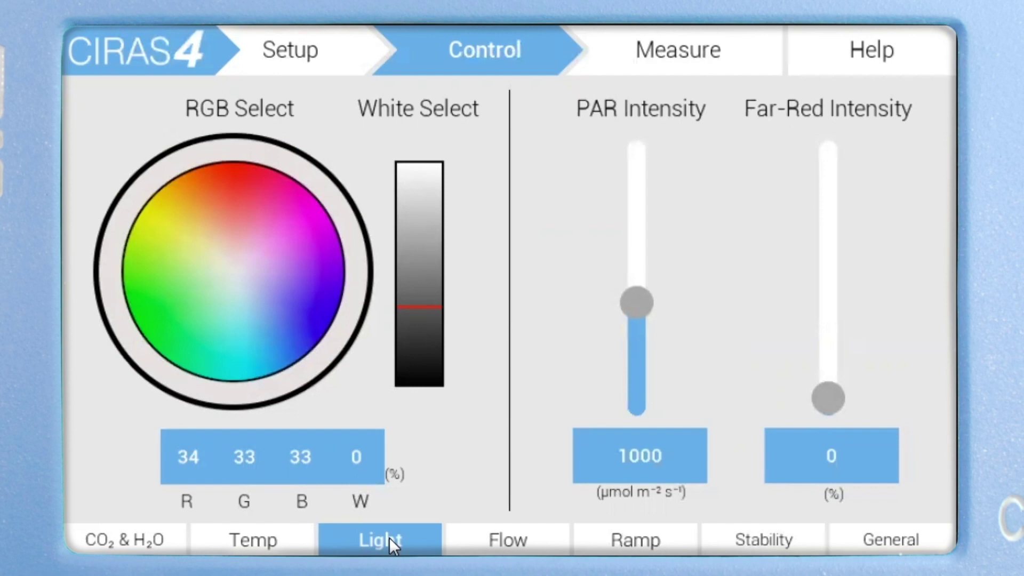
Step: Set PAR intensity to 1000 µmol m⁻² s⁻¹ and move to the Flow page
{"action": "left_click_drag", "start_coordinate": [648, 312], "coordinate": [666, 266]}
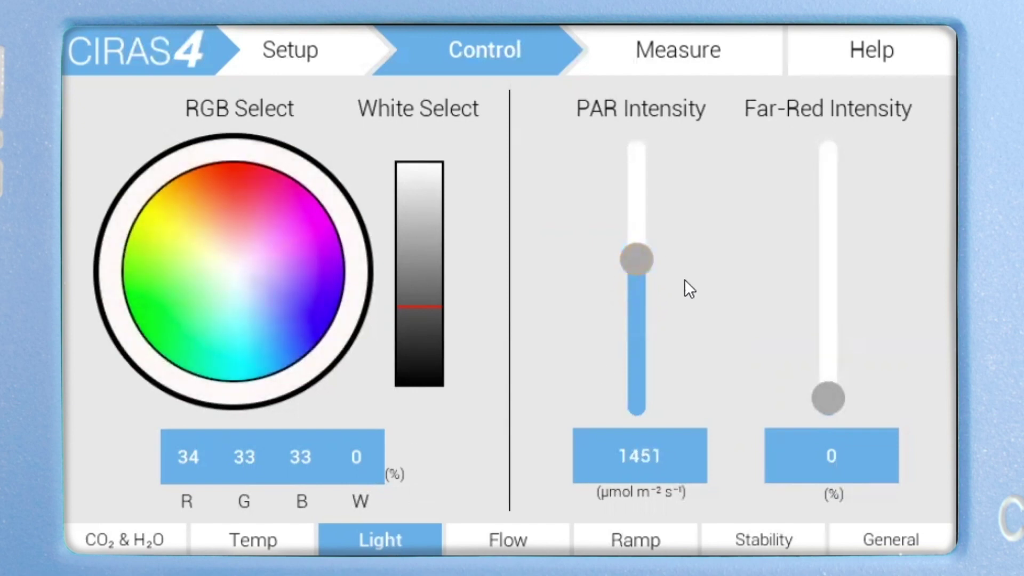
{"action": "left_click", "coordinate": [632, 458]}
{"action": "left_click", "coordinate": [526, 227]}
{"action": "left_click", "coordinate": [615, 421]}
{"action": "left_click", "coordinate": [616, 421]}
{"action": "left_click", "coordinate": [616, 422]}
{"action": "left_click", "coordinate": [408, 433]}
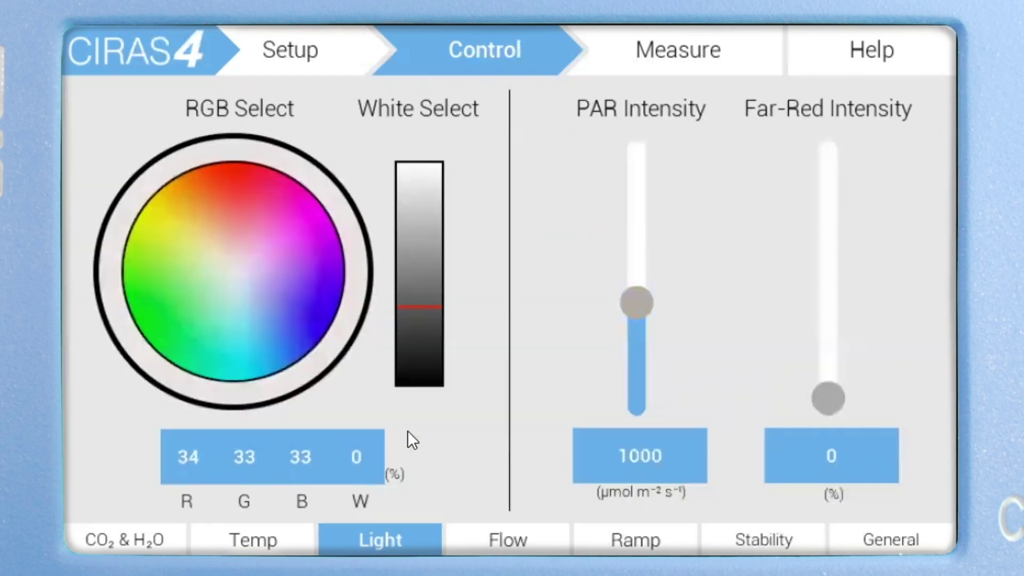
{"action": "left_click", "coordinate": [532, 540]}
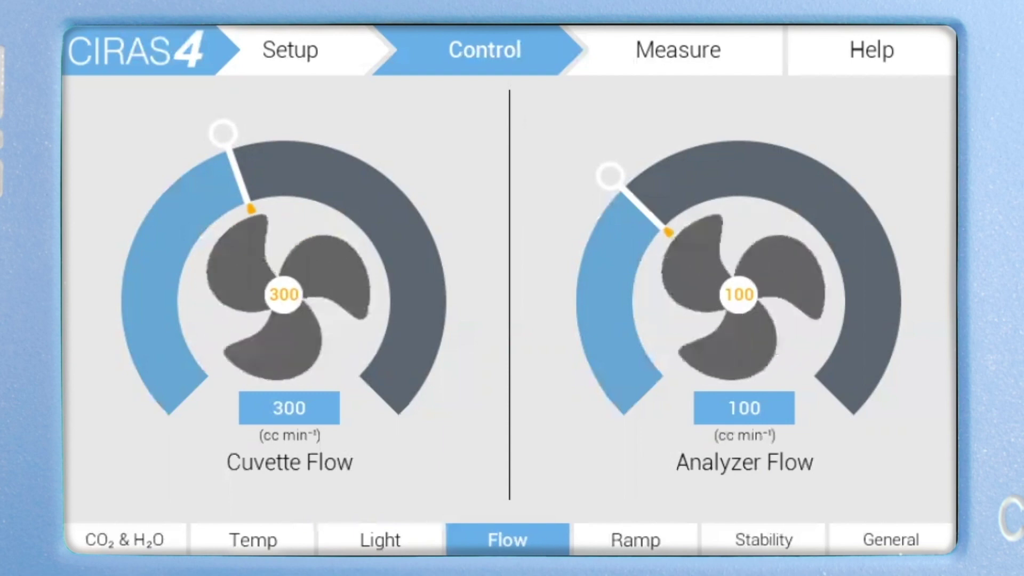
Step: Set cuvette flow to 350 cc min⁻¹ and return to the Measure screen's Photosynthesis readings
{"action": "left_click", "coordinate": [294, 405]}
{"action": "left_click", "coordinate": [692, 237]}
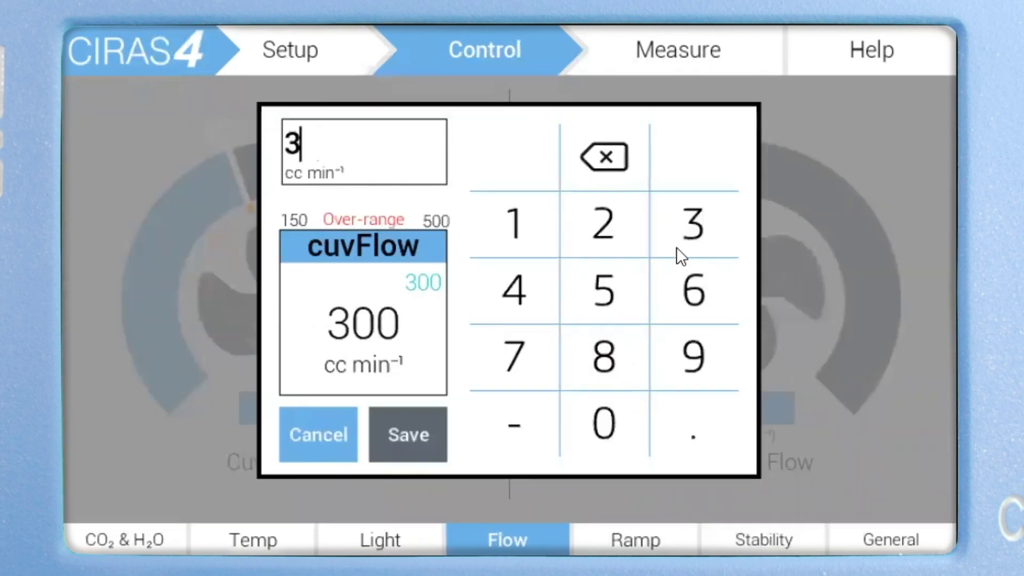
{"action": "left_click", "coordinate": [613, 297]}
{"action": "left_click", "coordinate": [604, 427]}
{"action": "left_click", "coordinate": [415, 435]}
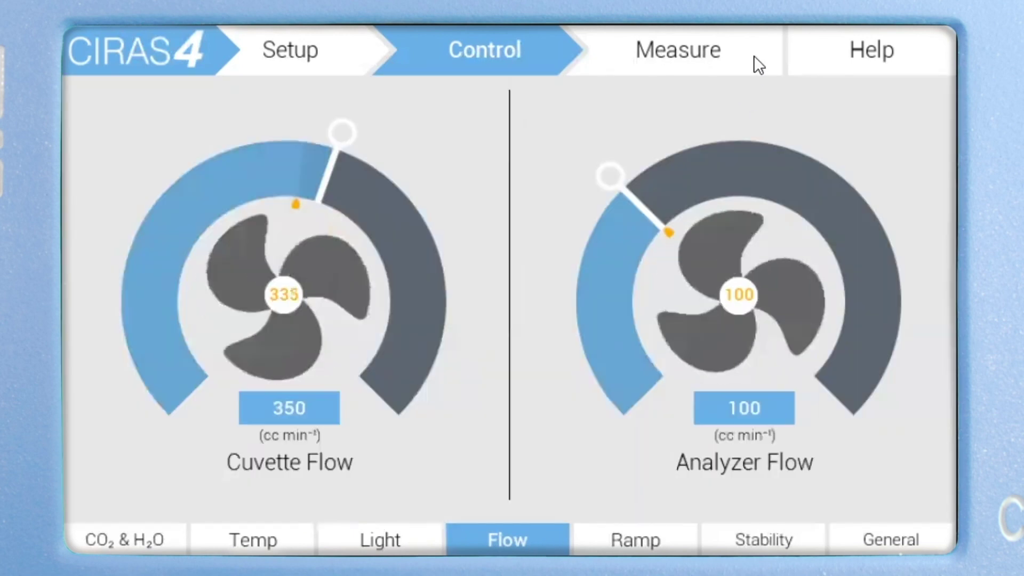
{"action": "left_click", "coordinate": [755, 58]}
{"action": "left_click", "coordinate": [251, 536]}
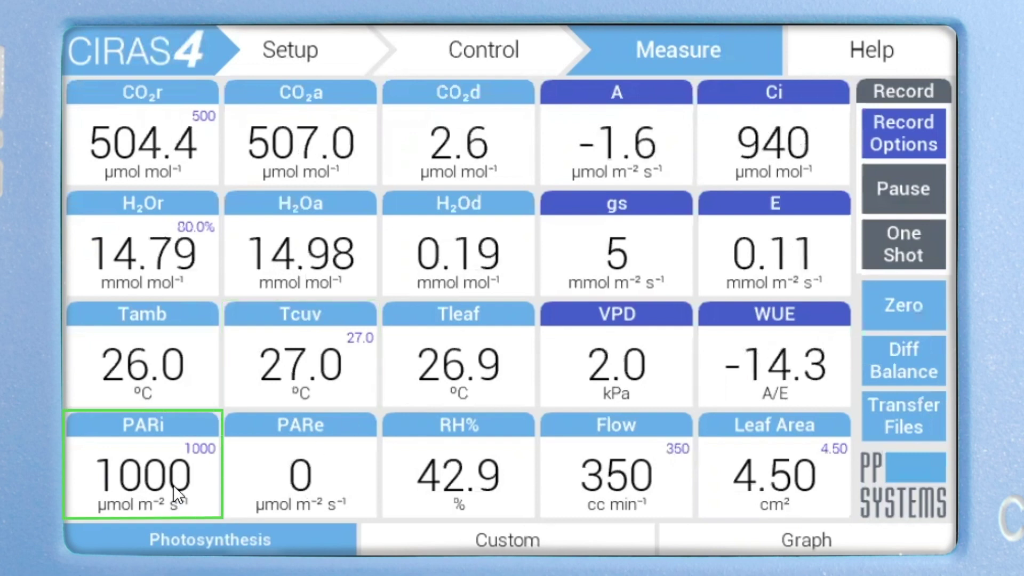
{"action": "left_click", "coordinate": [587, 481]}
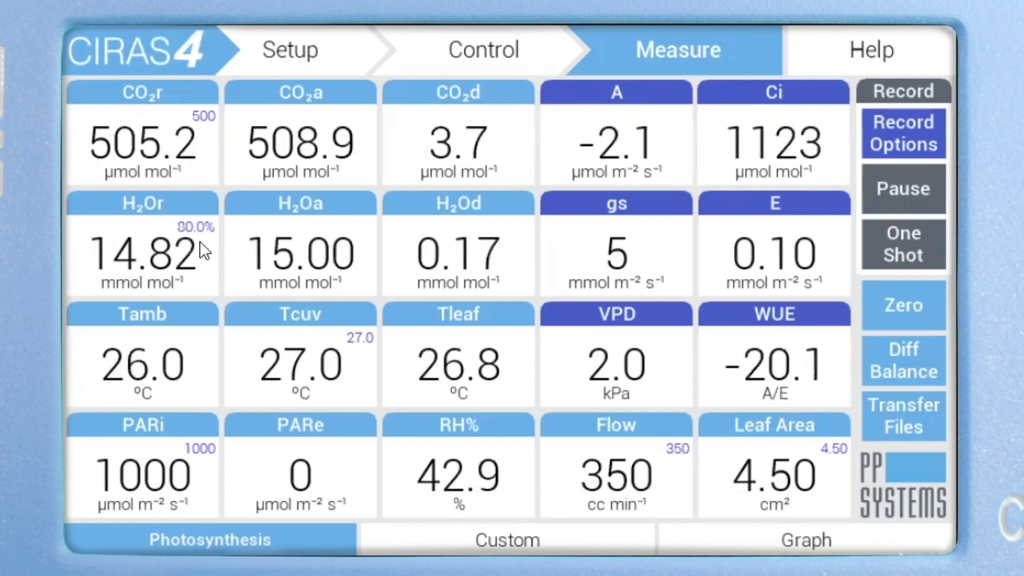
{"action": "left_click", "coordinate": [144, 128]}
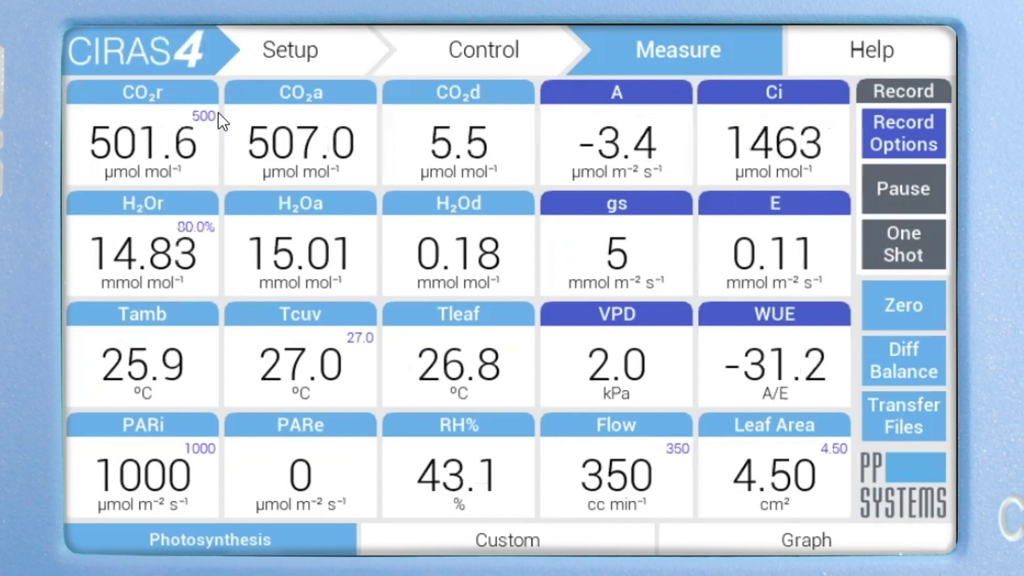
Step: Enter 400 µmol mol⁻¹ as the CO2r setpoint from its Measure screen tile
{"action": "left_click", "coordinate": [155, 133]}
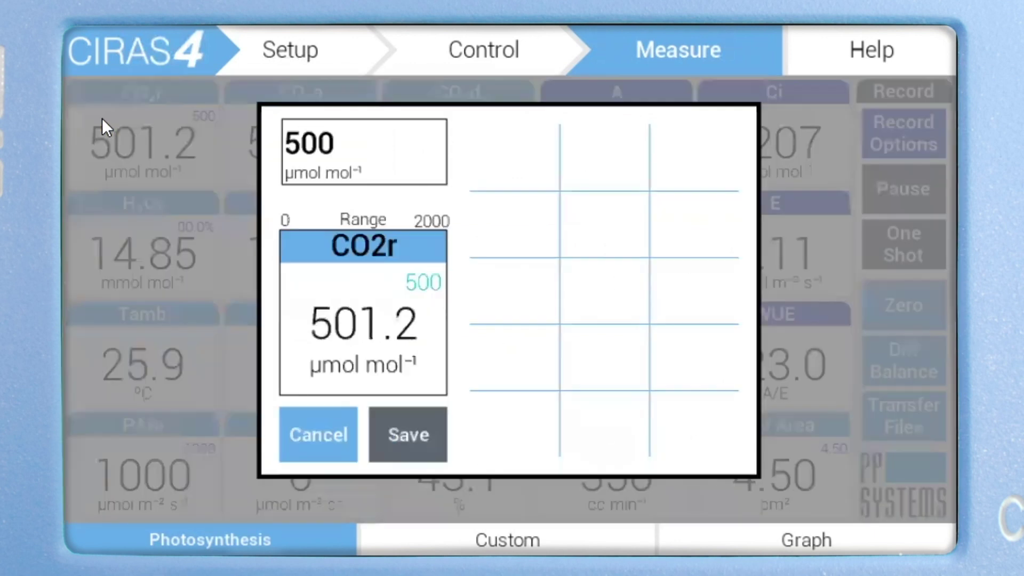
{"action": "left_click", "coordinate": [511, 291]}
{"action": "left_click", "coordinate": [604, 422]}
{"action": "left_click", "coordinate": [604, 421]}
{"action": "left_click", "coordinate": [420, 417]}
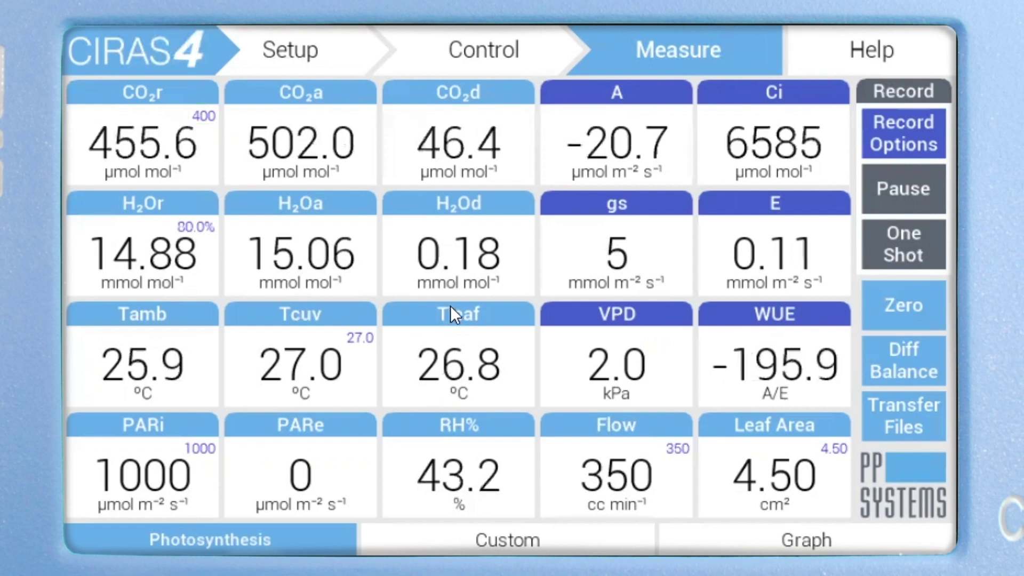
Step: Enter 2000 µmol m⁻² s⁻¹ as the PARi setpoint from its Measure screen tile
{"action": "left_click", "coordinate": [130, 459]}
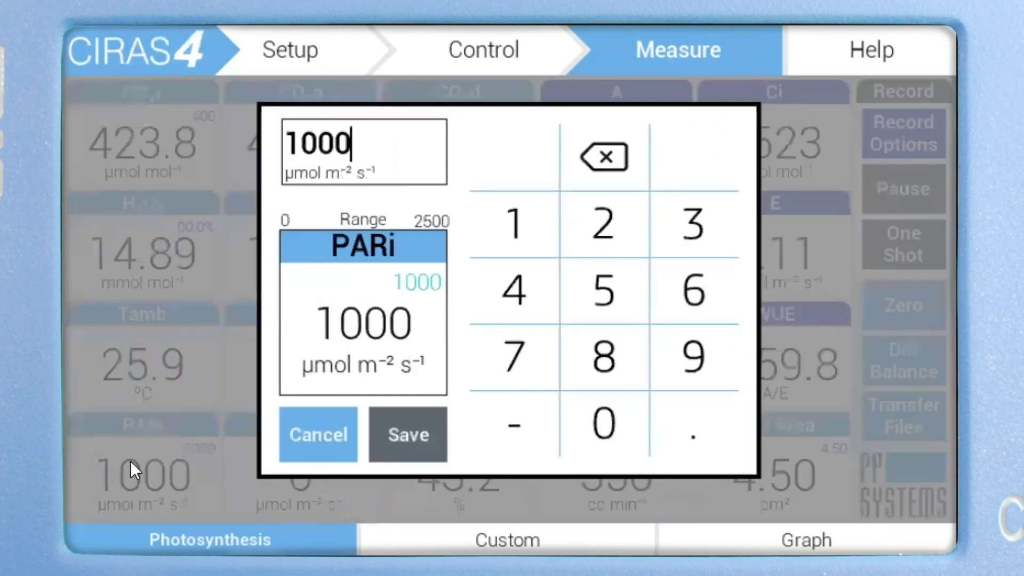
{"action": "left_click", "coordinate": [601, 233]}
{"action": "left_click", "coordinate": [605, 427]}
{"action": "left_click", "coordinate": [605, 427]}
{"action": "left_click", "coordinate": [603, 421]}
{"action": "left_click", "coordinate": [417, 436]}
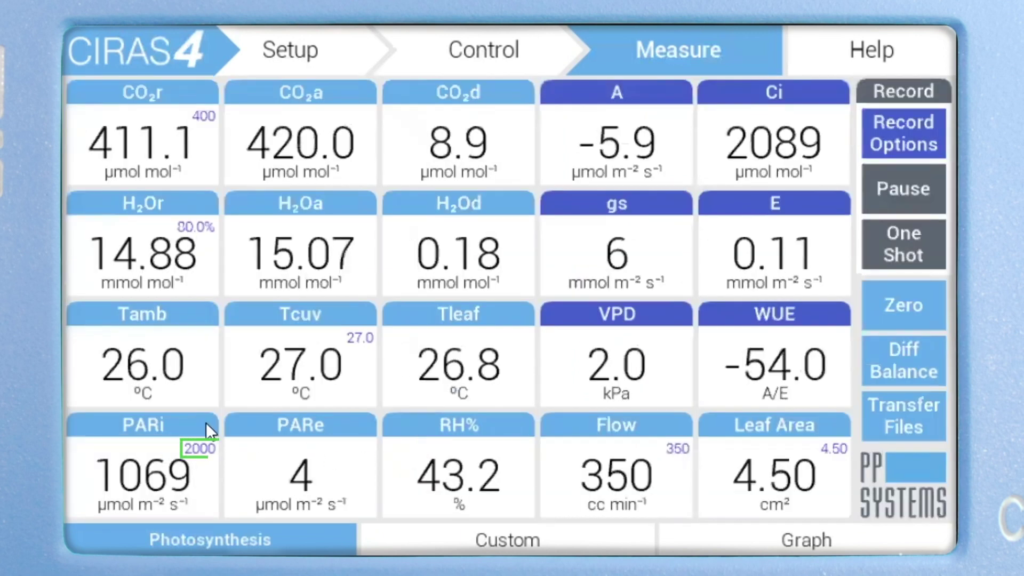